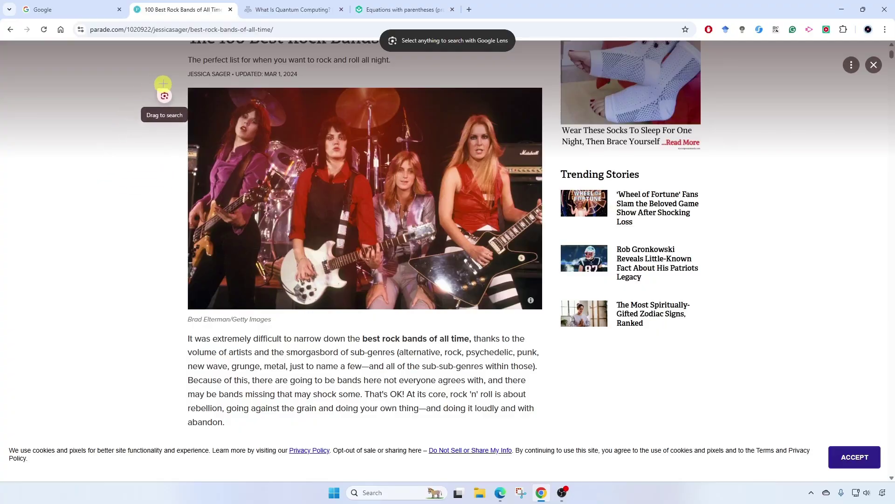
# Box the band photo for a Lens visual search, then mark the Khan Academy 'Solve for r' problem.
pyautogui.moveTo(173, 84); pyautogui.dragTo(550, 315)
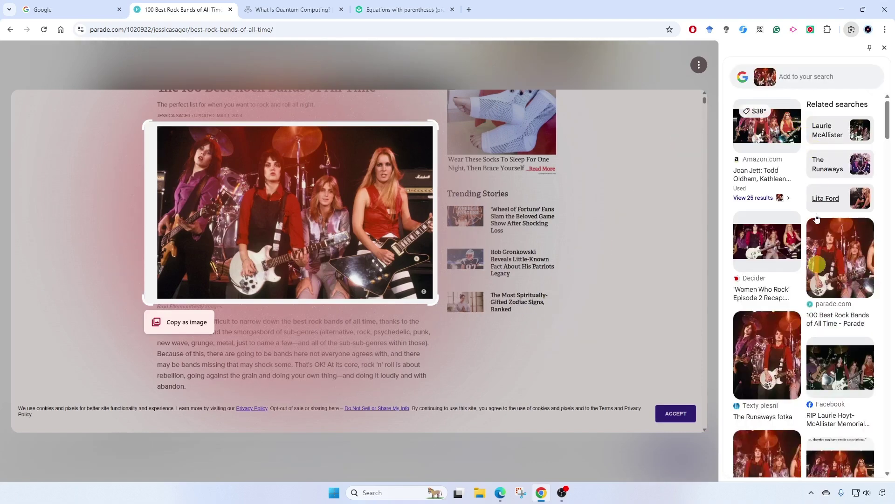
pyautogui.click(401, 9)
pyautogui.moveTo(386, 164); pyautogui.dragTo(495, 243)
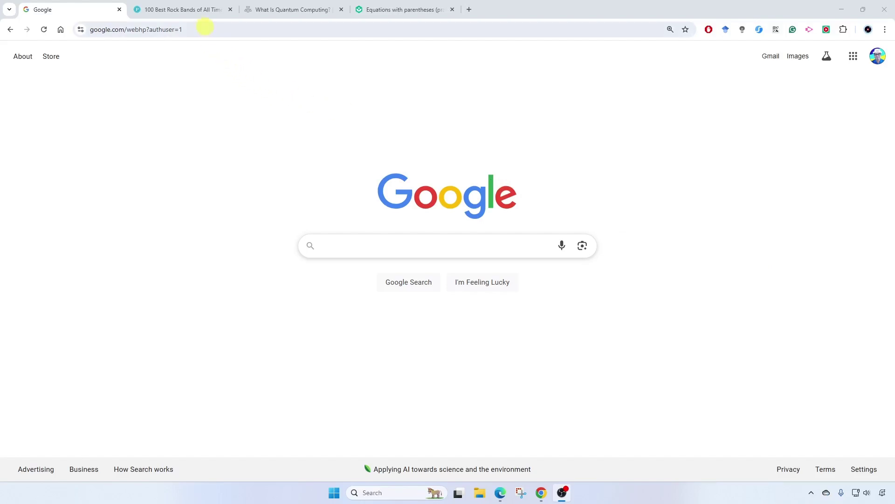
# Return to the '100 Best Rock Bands' article tab and open Chrome's main menu.
pyautogui.click(192, 11)
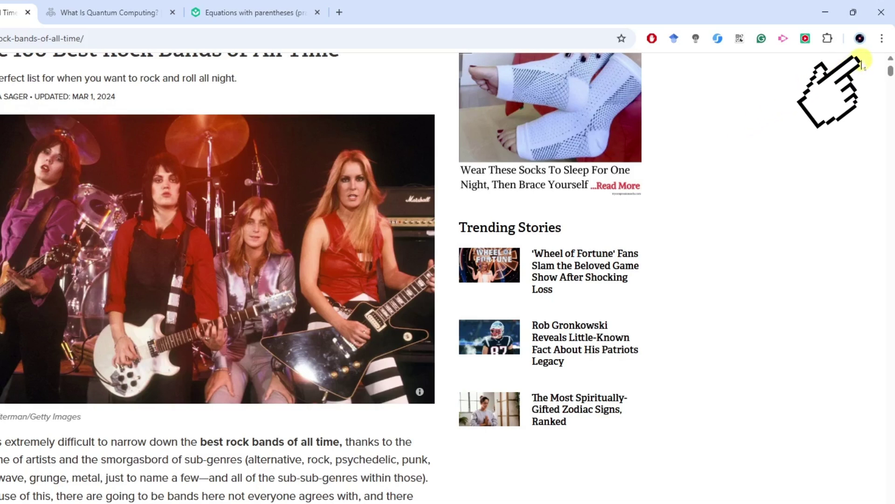
pyautogui.click(882, 38)
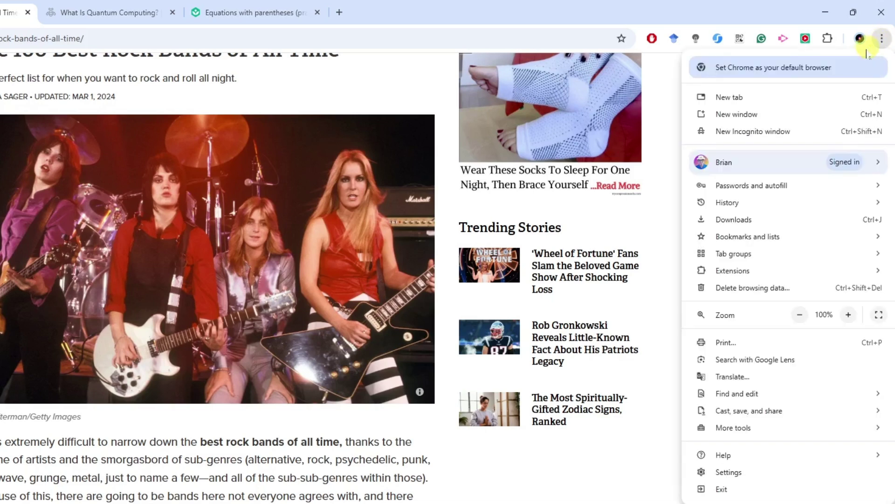
# Launch Search with Google Lens and box the top band photo to search it.
pyautogui.click(811, 363)
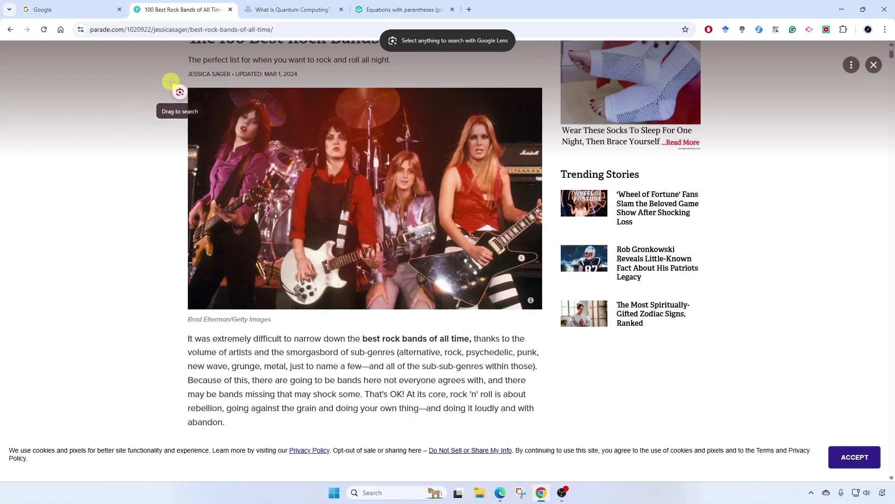
pyautogui.moveTo(172, 80); pyautogui.dragTo(550, 318)
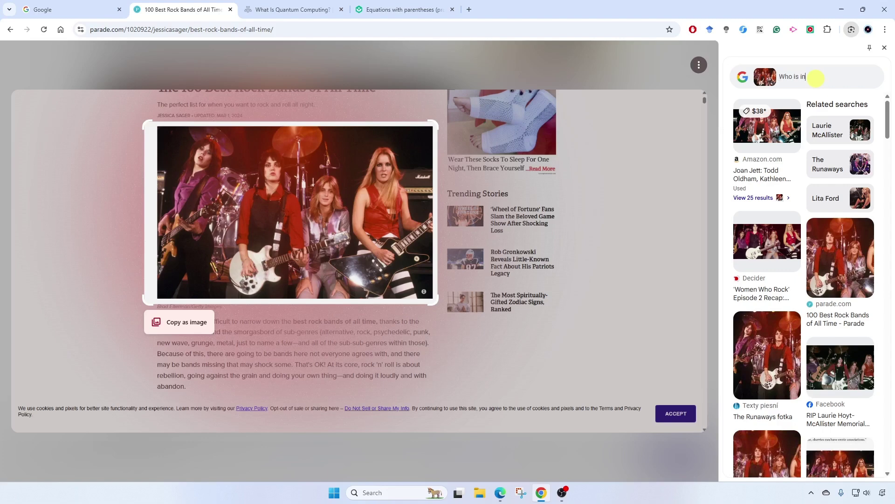
# Ask 'Who is in the picture?' and expand the AI Overview naming The Runaways' members.
pyautogui.write('the picture?')
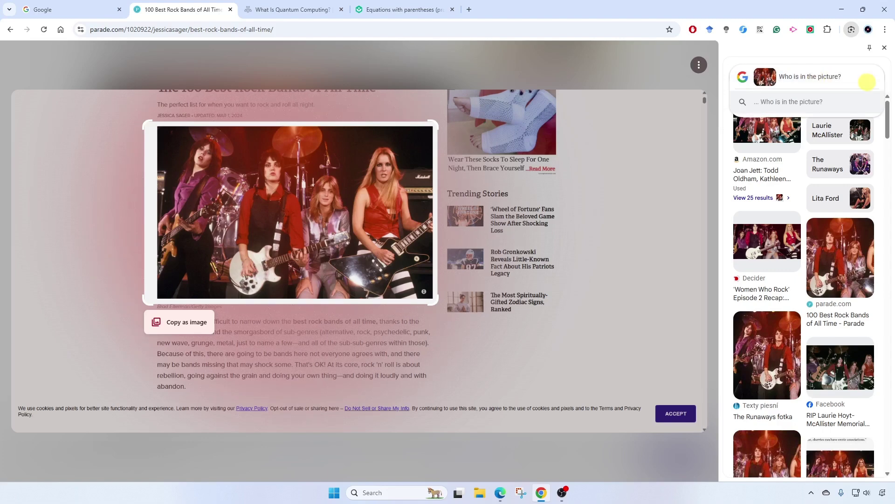
pyautogui.press('Return')
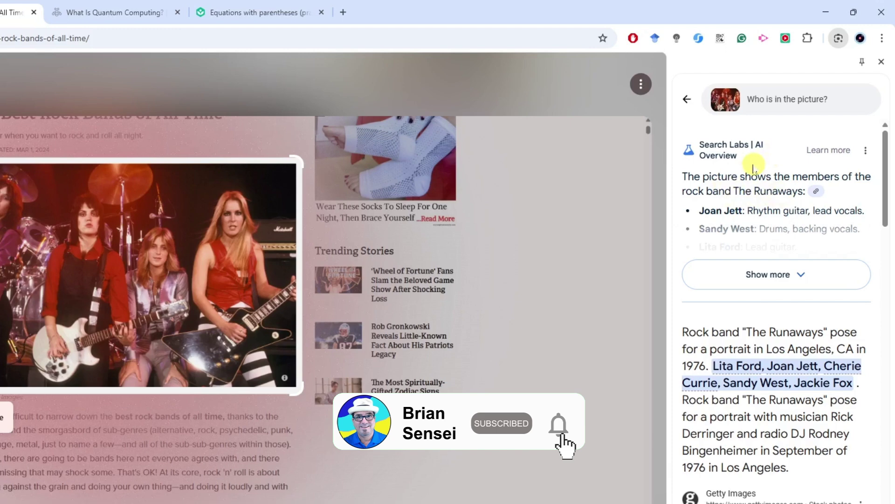
pyautogui.click(802, 277)
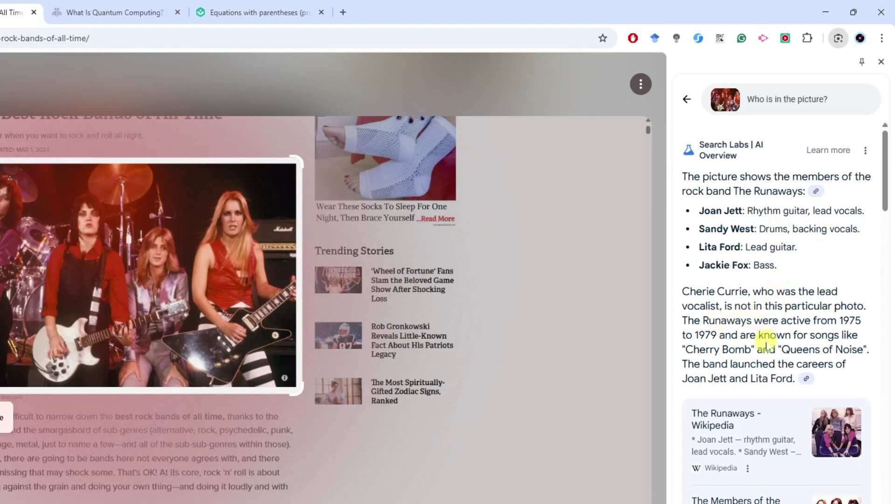
pyautogui.scroll(-4, 766, 348)
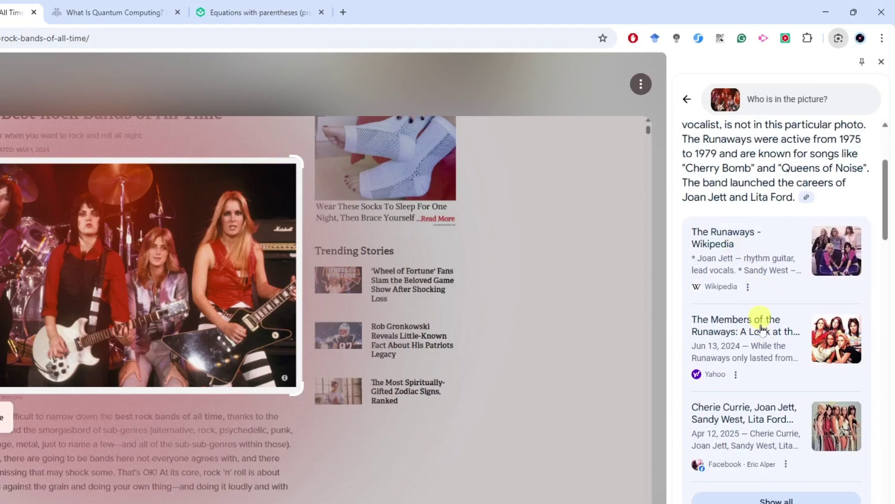
pyautogui.scroll(-4, 761, 328)
pyautogui.scroll(-5, 763, 329)
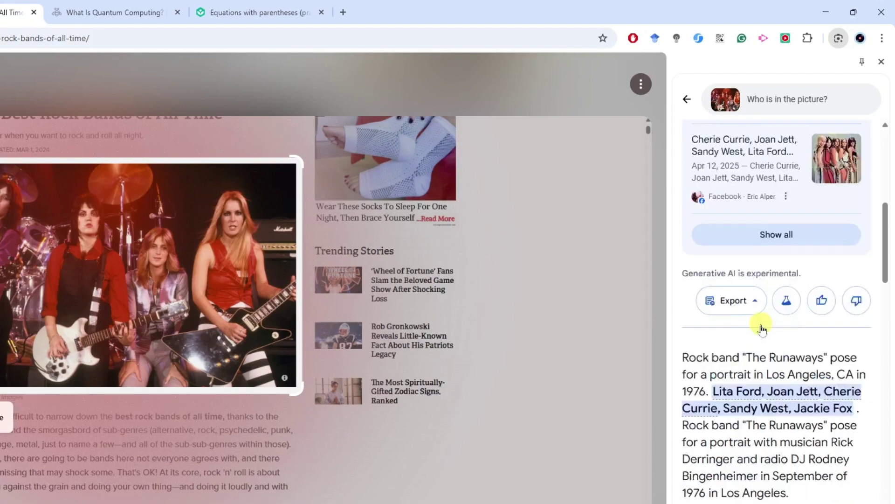
pyautogui.scroll(-3, 761, 324)
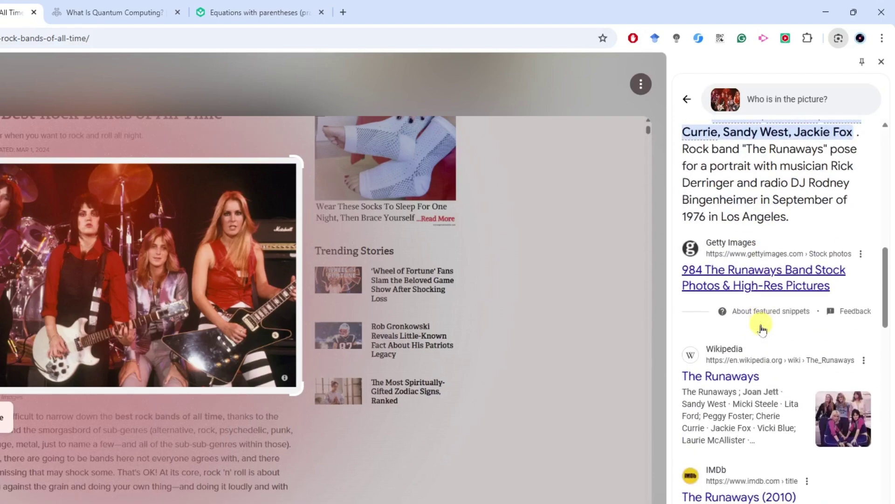
pyautogui.scroll(10, 760, 322)
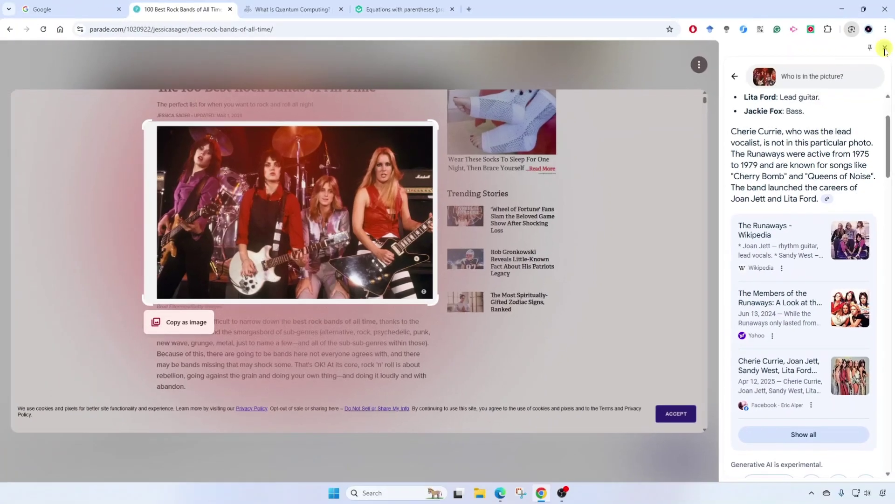
# Close the Lens panel, switch to IBM's 'What Is Quantum Computing?' tab, and open Chrome's menu.
pyautogui.click(882, 62)
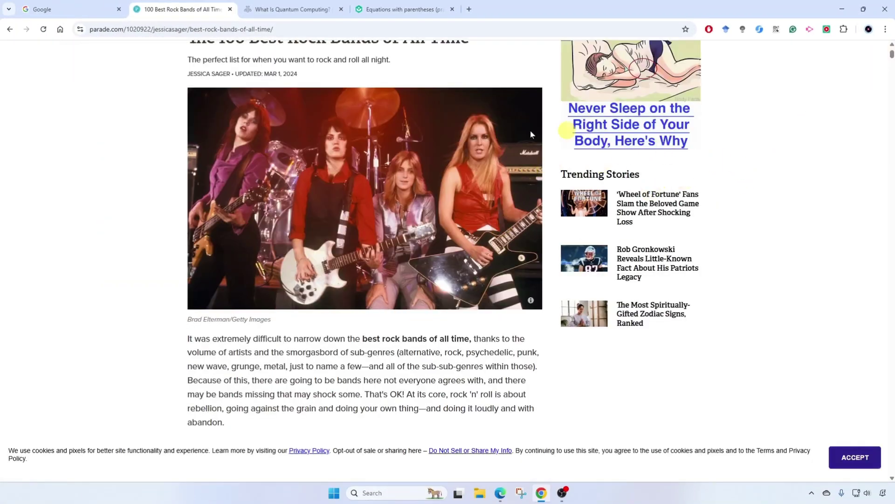
pyautogui.click(298, 10)
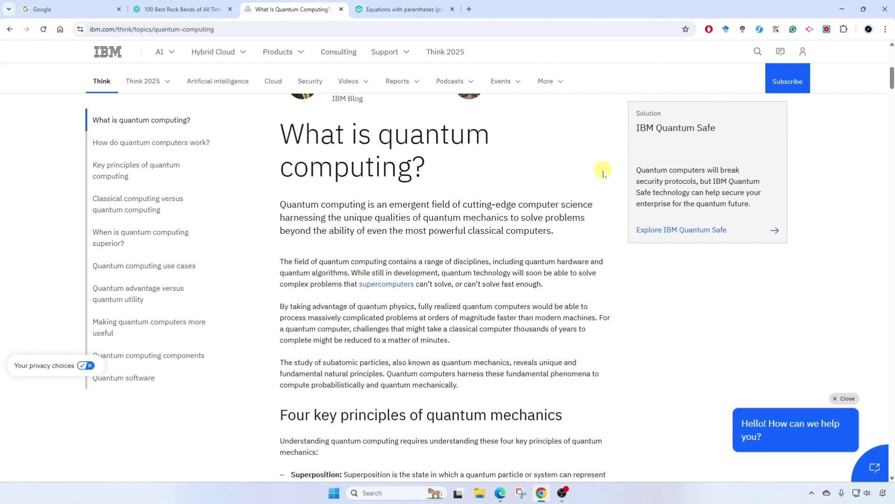
pyautogui.scroll(-1, 603, 173)
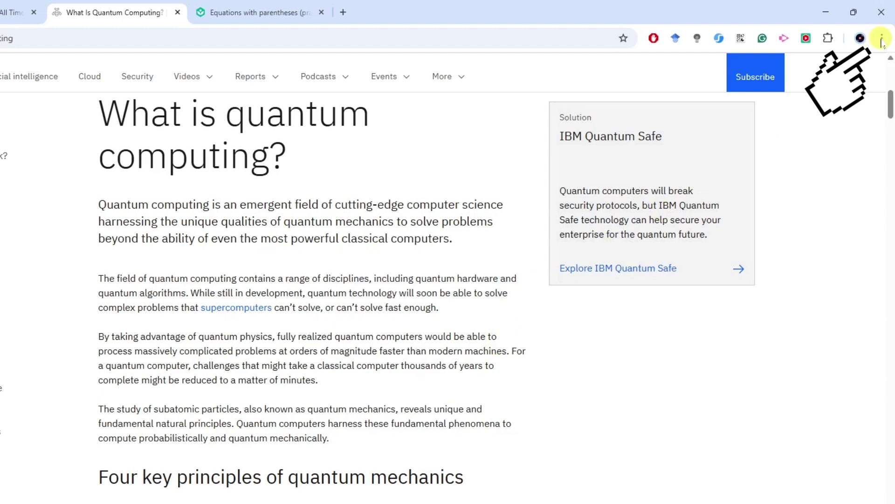
pyautogui.click(882, 39)
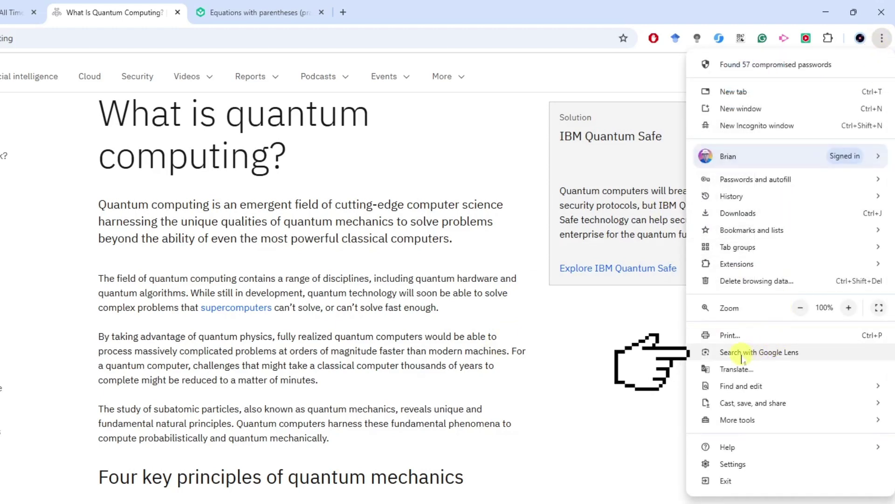
# Launch Google Lens and box the IBM article from its intro down to the third paragraph.
pyautogui.click(808, 353)
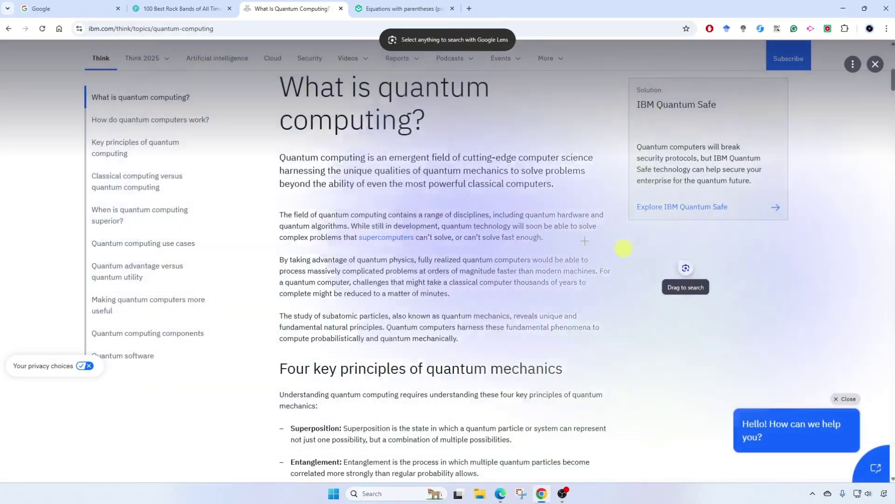
pyautogui.moveTo(268, 145); pyautogui.dragTo(441, 227)
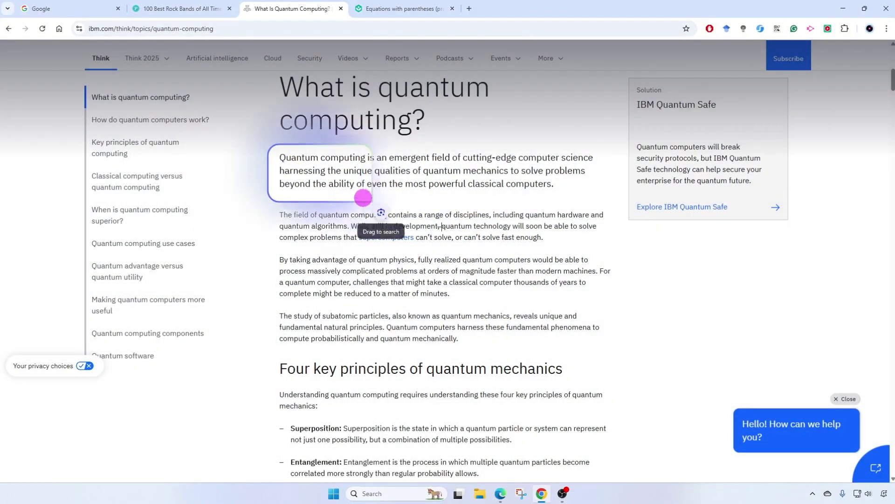
pyautogui.moveTo(364, 197); pyautogui.dragTo(622, 352)
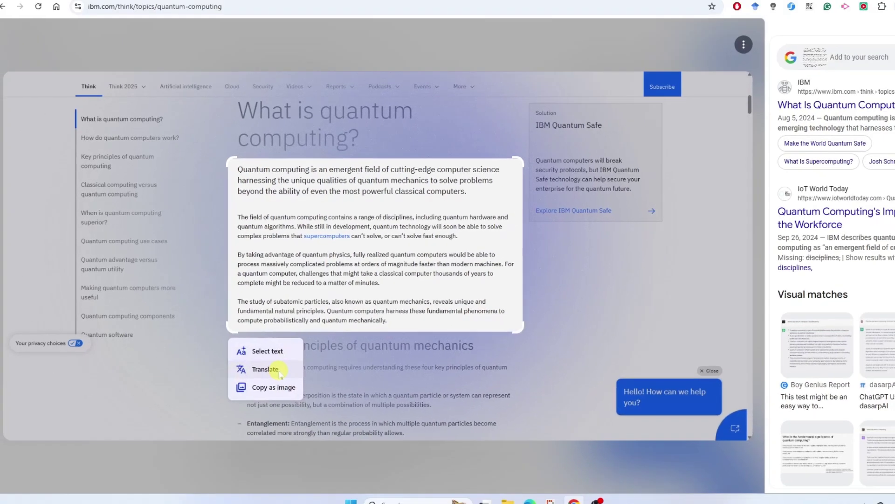
# Translate the selected IBM paragraphs with Lens, changing the target language from Japanese to Chechen.
pyautogui.click(313, 383)
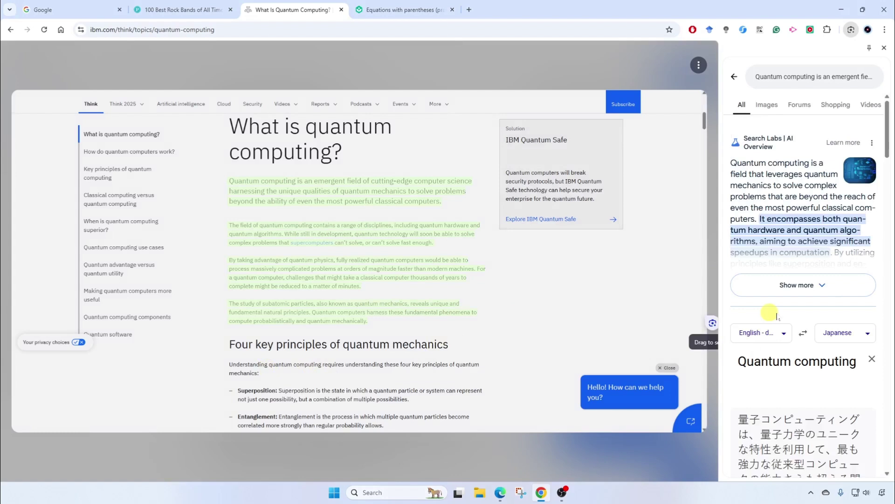
pyautogui.scroll(-1, 776, 316)
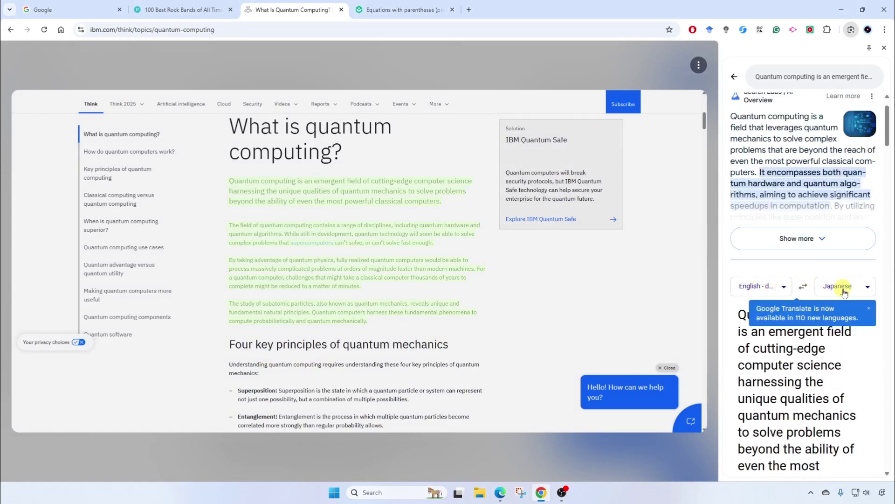
pyautogui.click(869, 289)
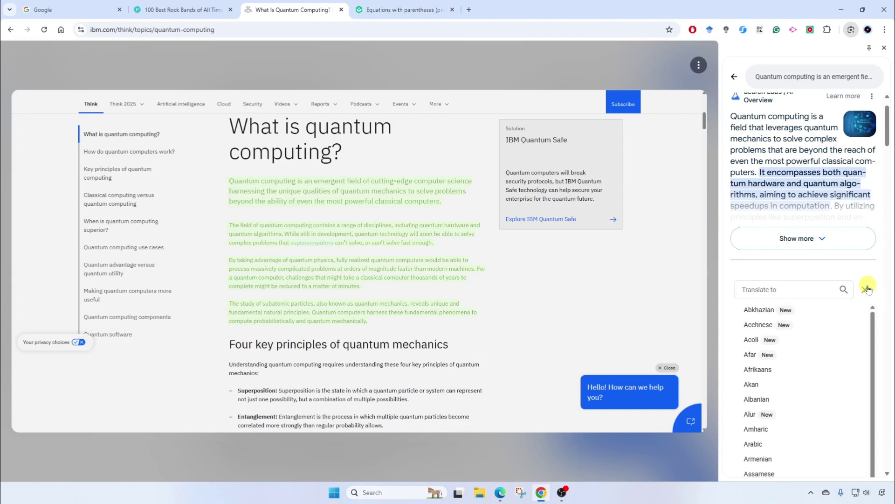
pyautogui.scroll(-5, 888, 276)
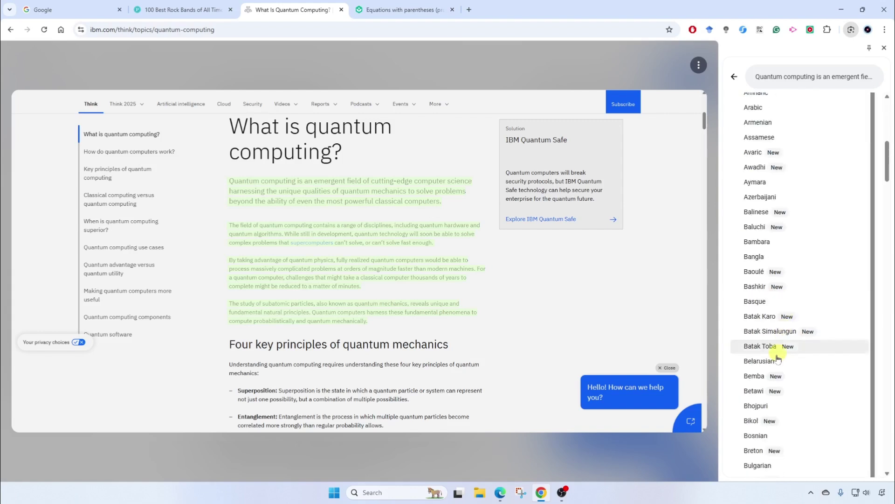
pyautogui.scroll(-4, 770, 406)
pyautogui.scroll(-3, 772, 406)
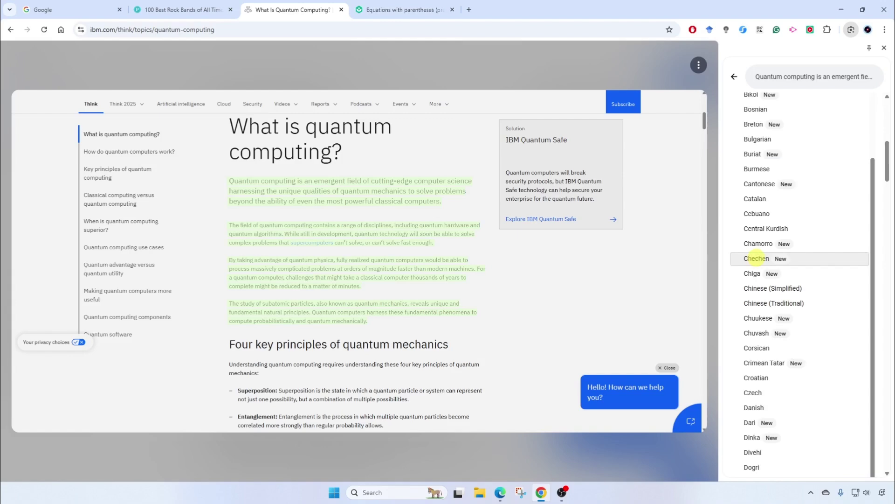
pyautogui.click(758, 256)
pyautogui.scroll(-7, 856, 393)
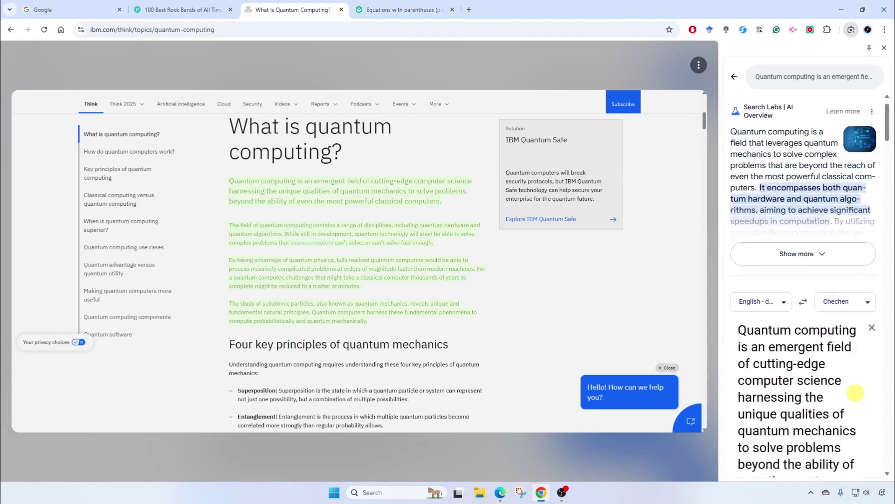
pyautogui.scroll(-10, 856, 393)
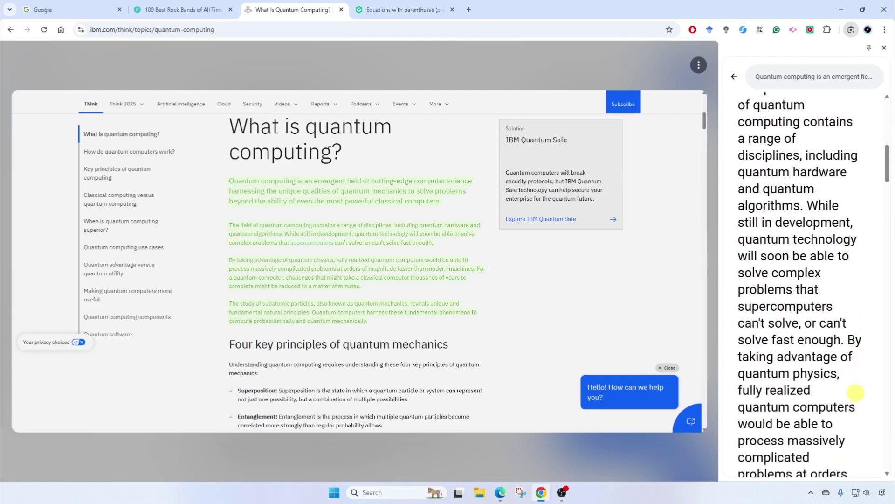
pyautogui.scroll(-8, 856, 393)
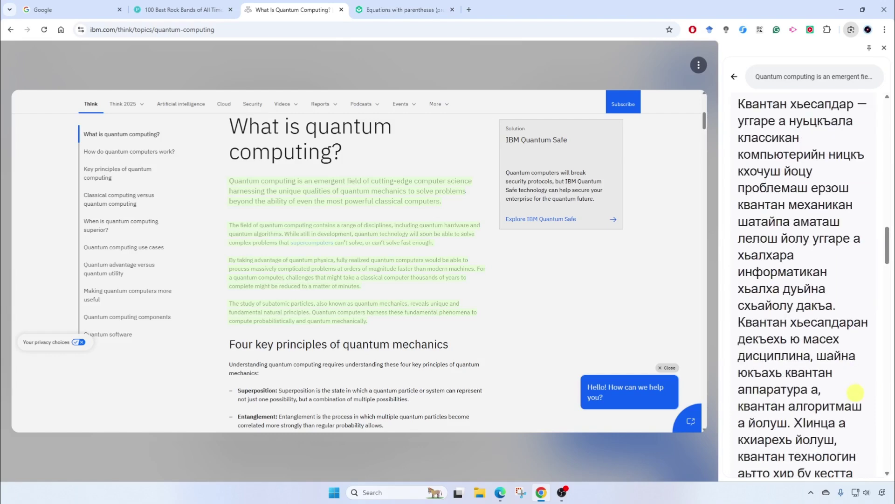
pyautogui.scroll(5, 864, 333)
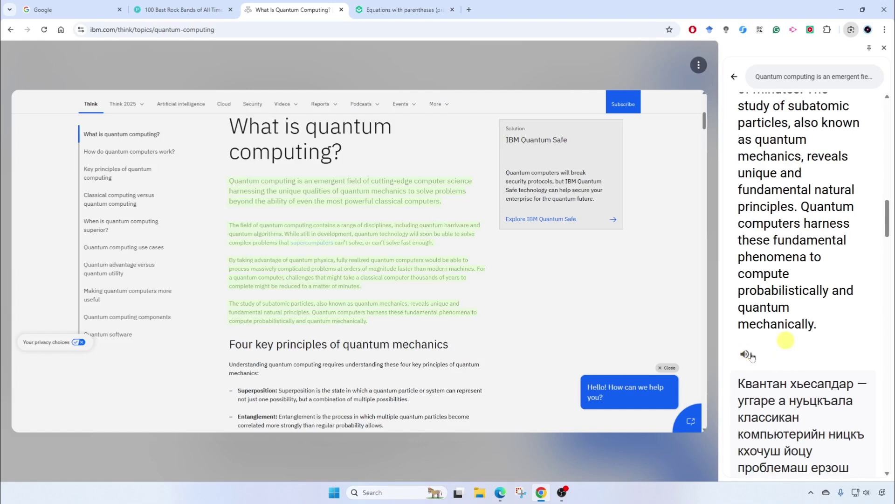
pyautogui.scroll(10, 793, 327)
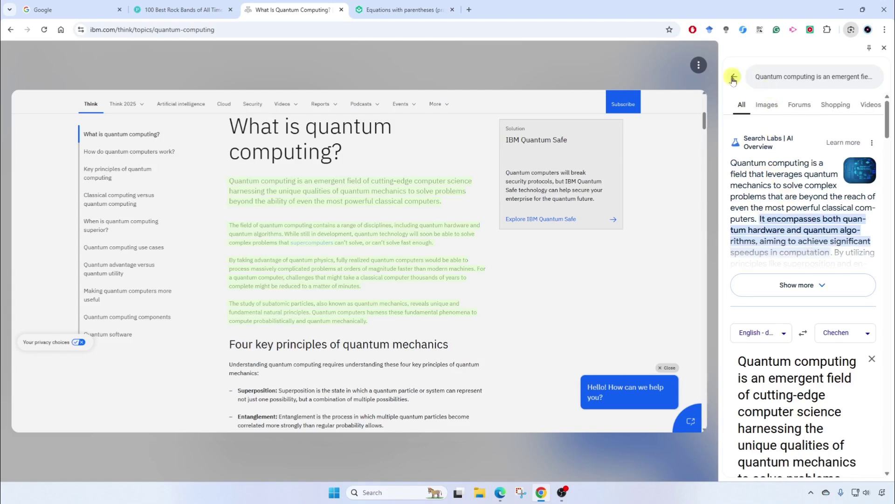
# Ask Lens to 'Summarize this in terms a 5th grader can understand.' and expand the summary.
pyautogui.click(733, 78)
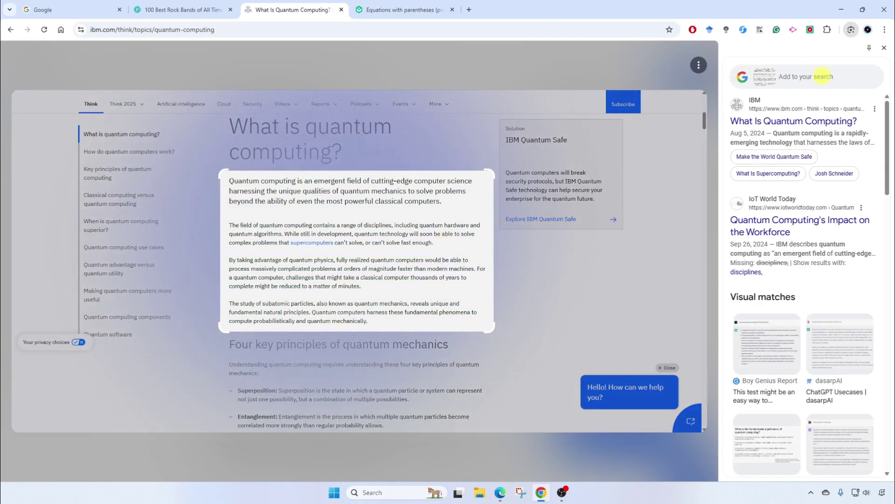
pyautogui.click(823, 77)
pyautogui.write('Summarize this in terms a 5th grader can understand.')
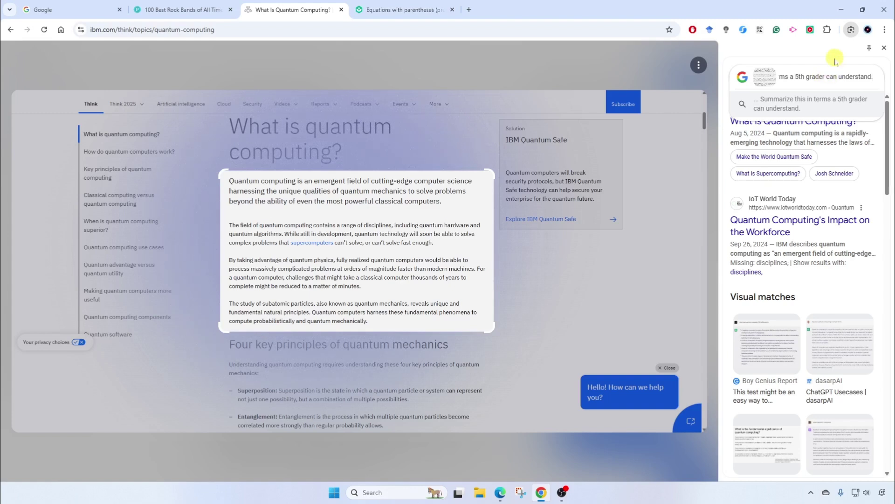
pyautogui.press('Return')
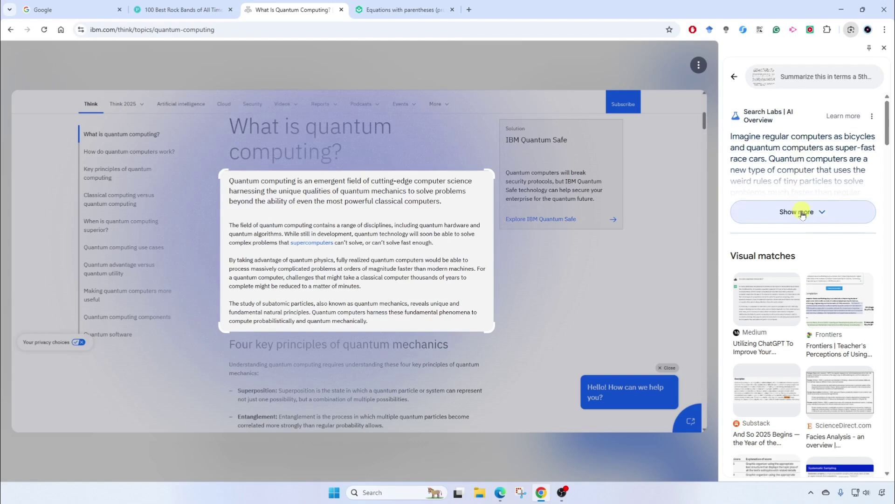
pyautogui.click(800, 210)
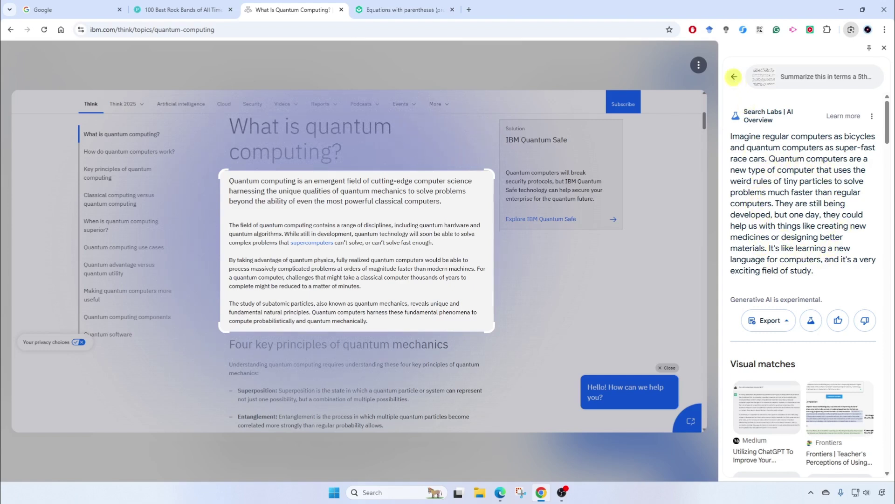
pyautogui.click(734, 77)
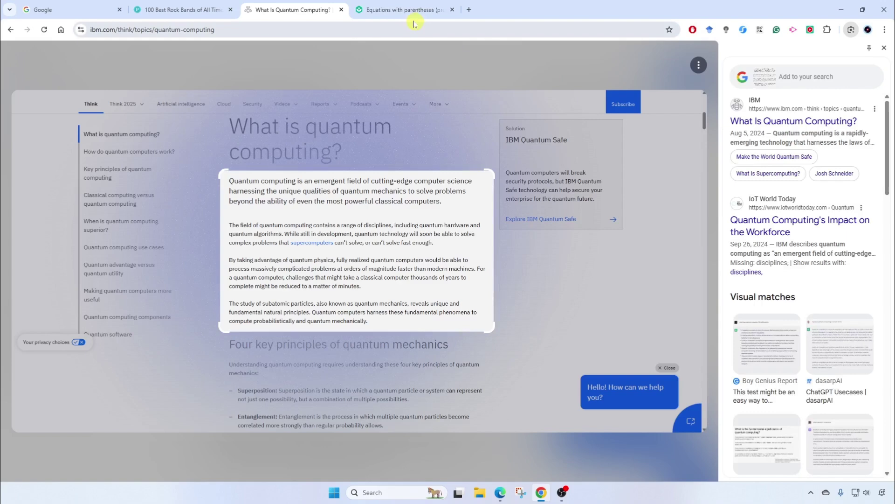
# Switch to the Khan Academy 'Equations with parentheses' tab and launch Google Lens from Chrome's menu.
pyautogui.click(406, 11)
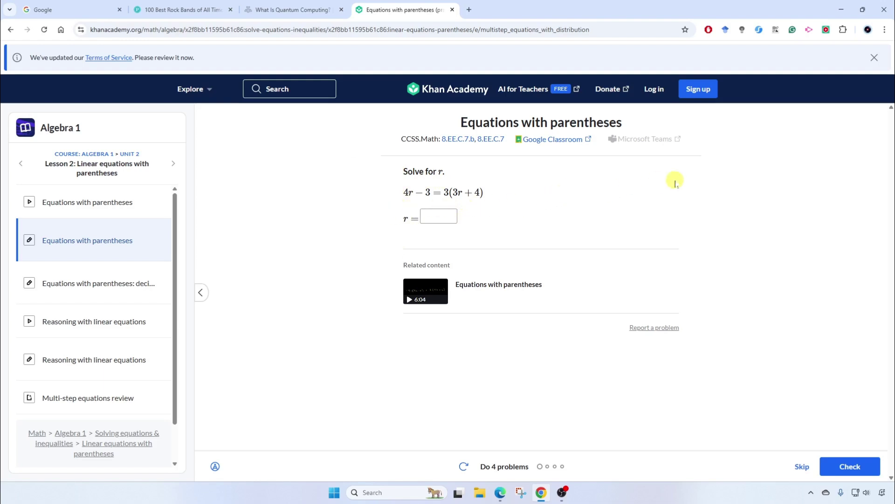
pyautogui.click(884, 30)
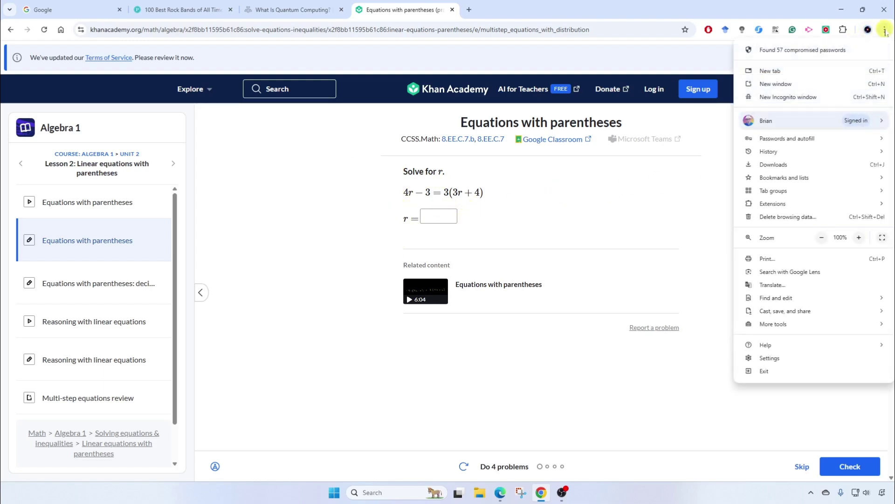
pyautogui.click(837, 273)
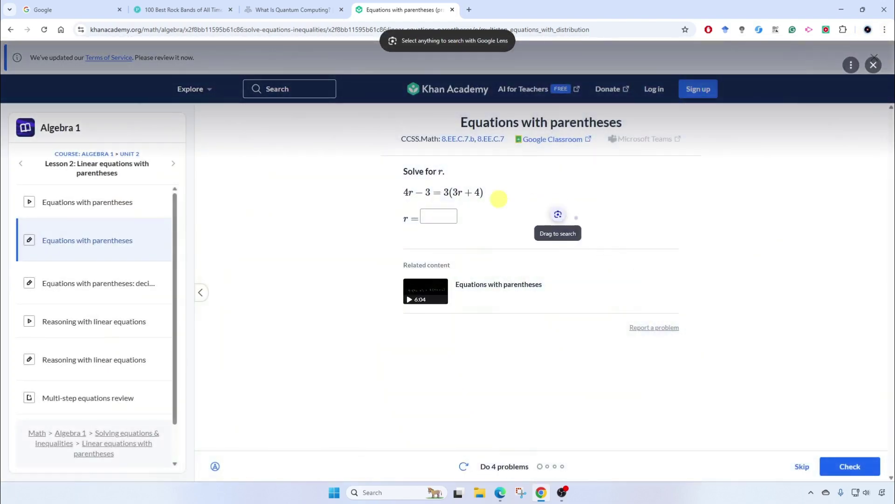
# Box the 4r − 3 = 3(3r + 4) problem with Lens and scroll to the r = −3 solution.
pyautogui.moveTo(388, 162); pyautogui.dragTo(494, 243)
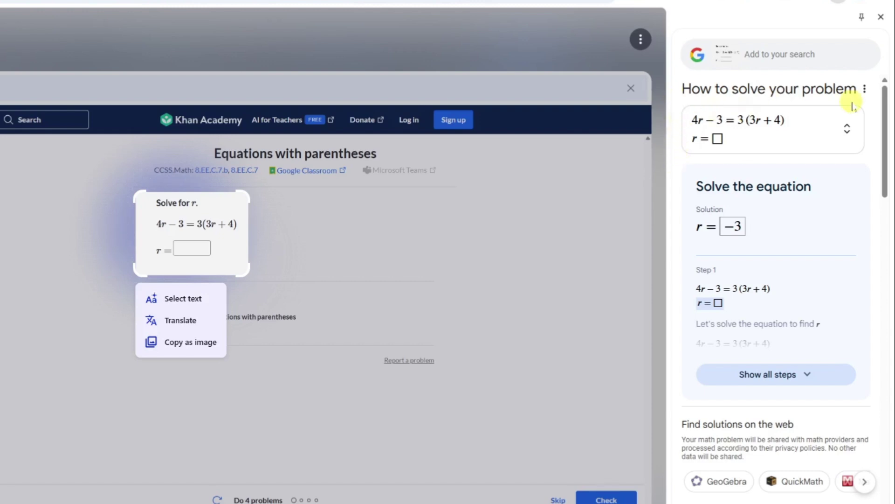
pyautogui.scroll(-1, 886, 112)
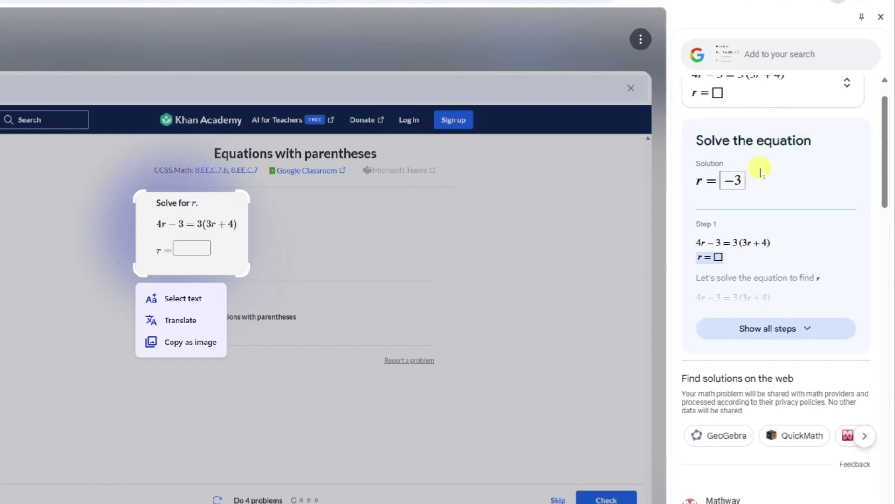
pyautogui.scroll(-1, 884, 133)
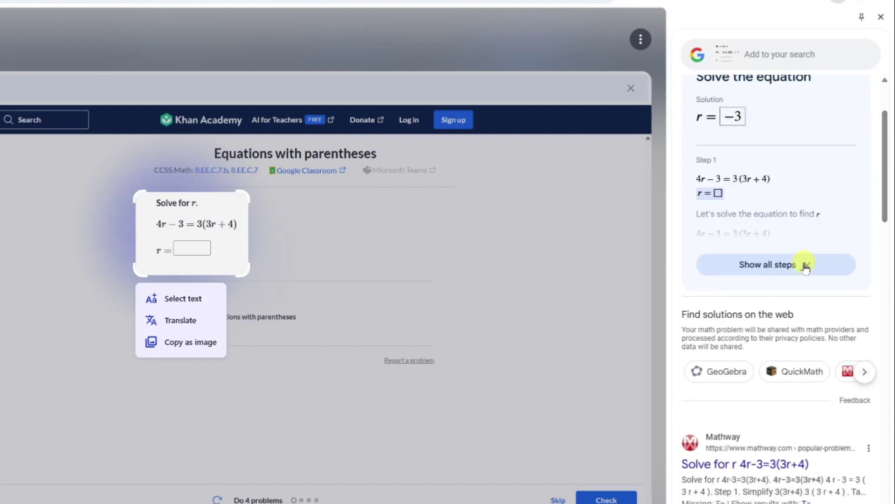
# Expand every solution step for 4r − 3 = 9r + 12 in the Lens side panel.
pyautogui.click(806, 265)
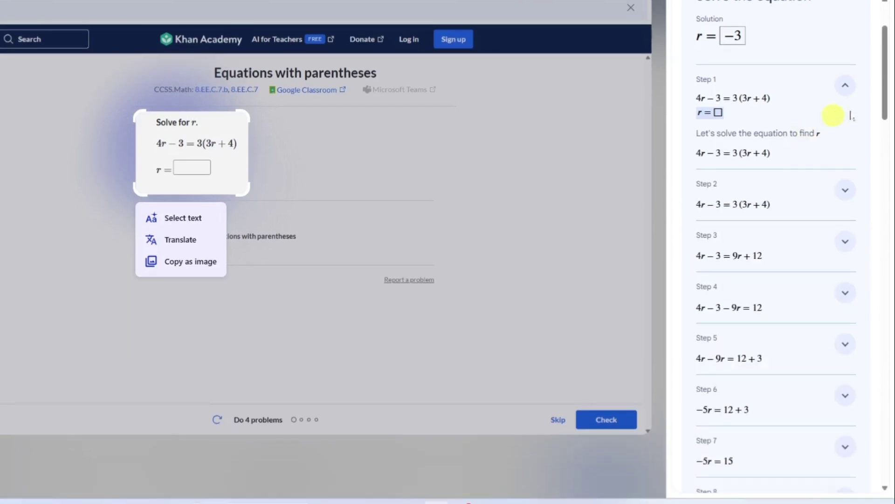